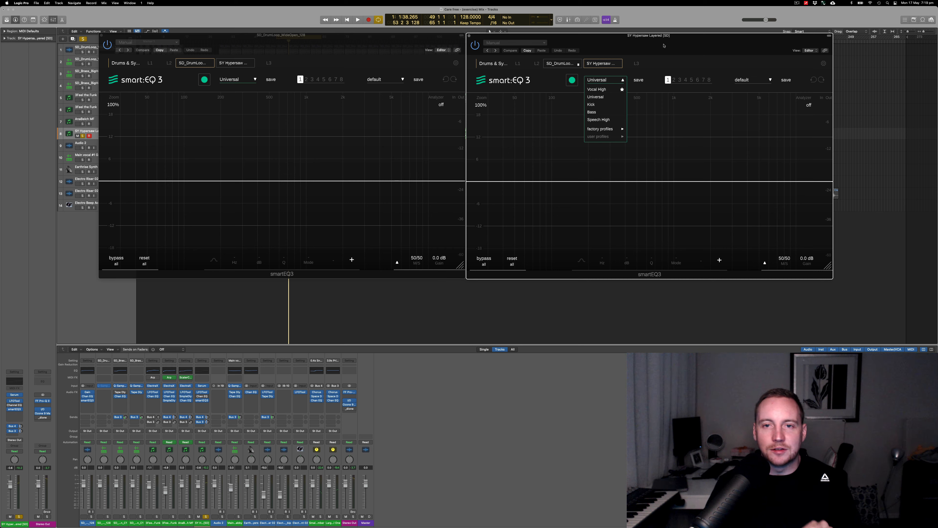
- Bypass both smart:EQ 3 instances and open the Channel EQ on the SY Hypersaw Layered track
click(623, 79)
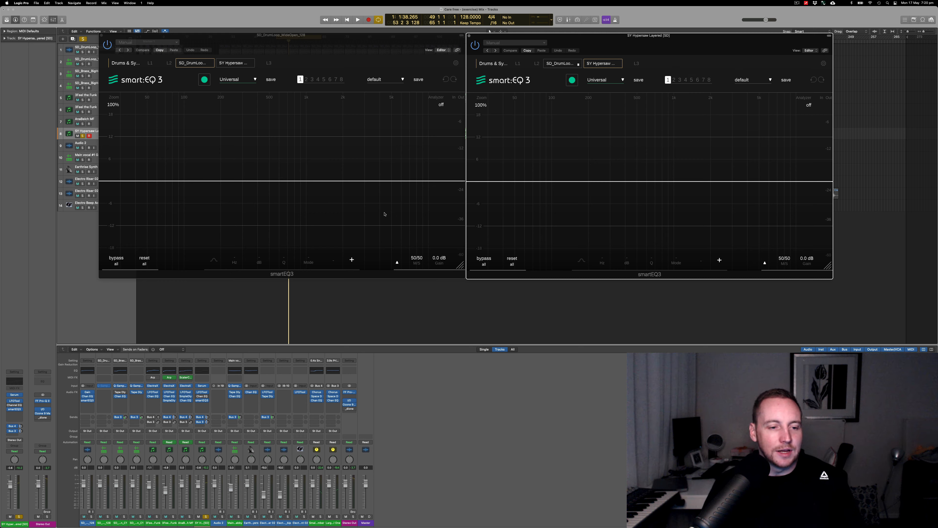
click(96, 402)
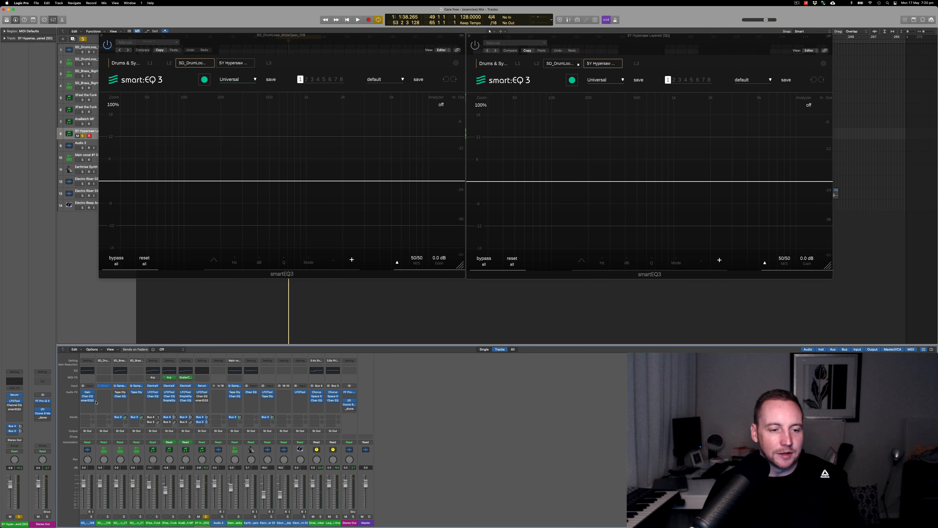
click(201, 396)
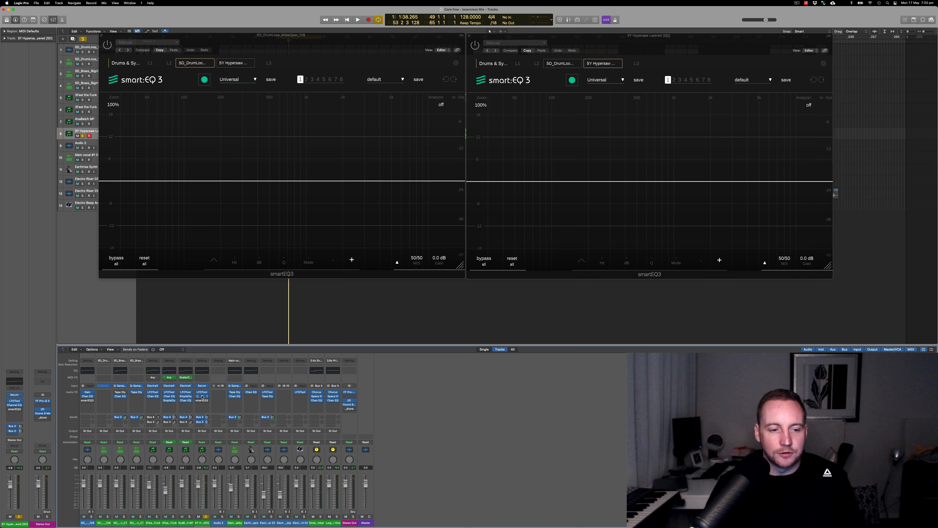
drag(562, 66, 567, 55)
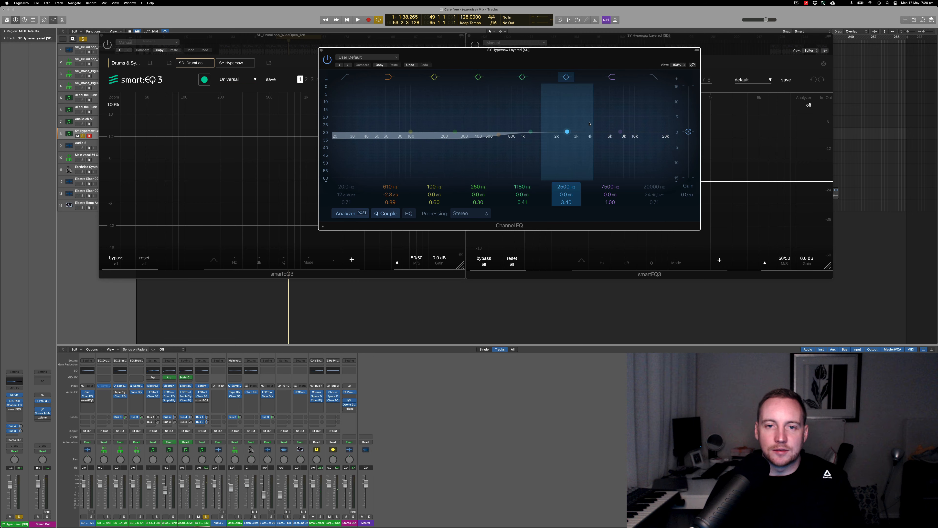
- Audition the SY Hypersaw Layered track through its Channel EQ in solo, and unsolo it to hear it with the full mix
key(space)
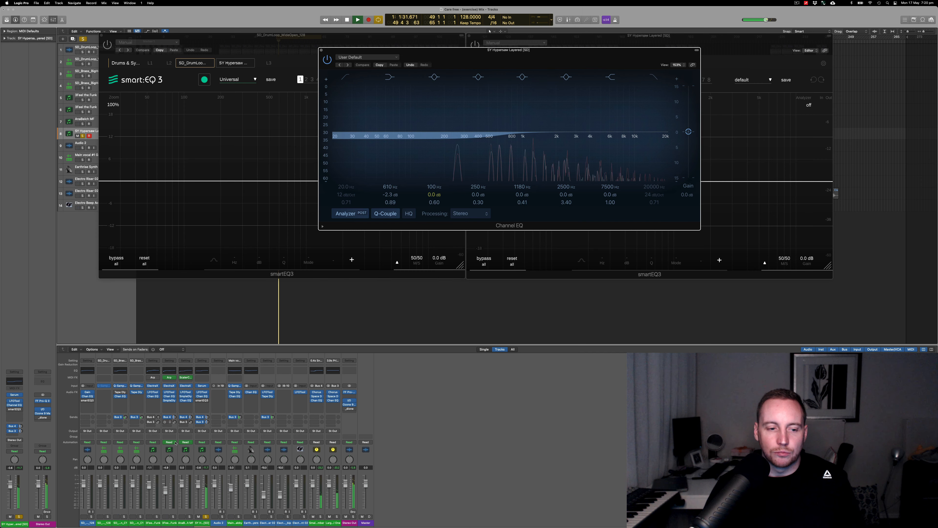
click(205, 517)
key(space)
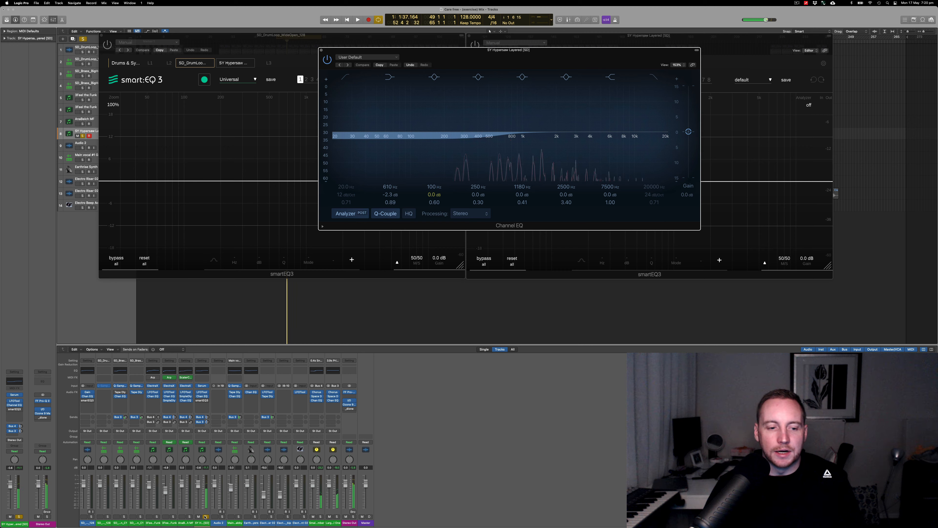
key(space)
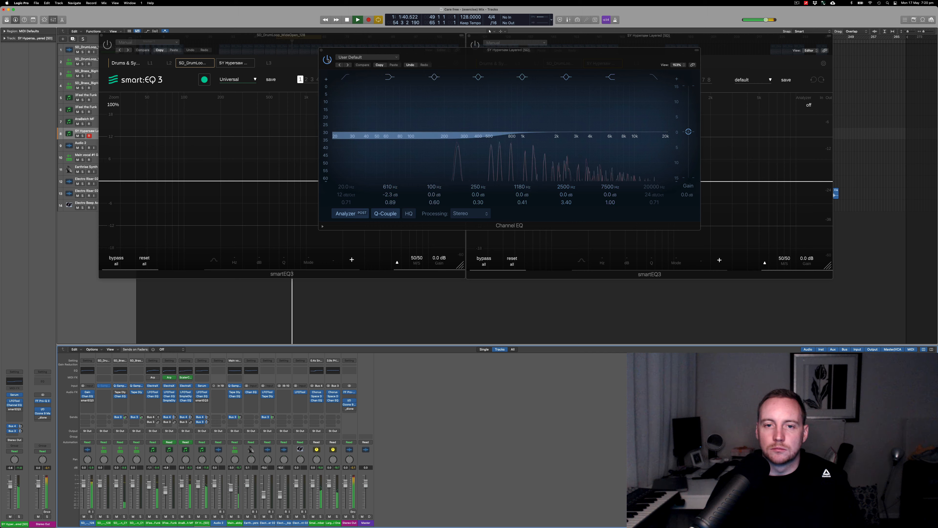
key(space)
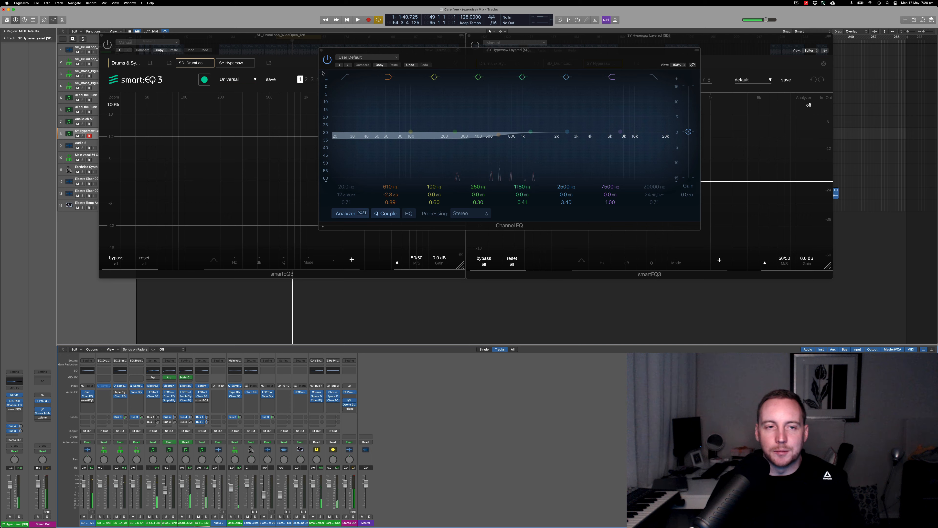
- Bypass the SY Hypersaw Layered Channel EQ, close its window and return to the track's smart:EQ 3 instance
click(327, 59)
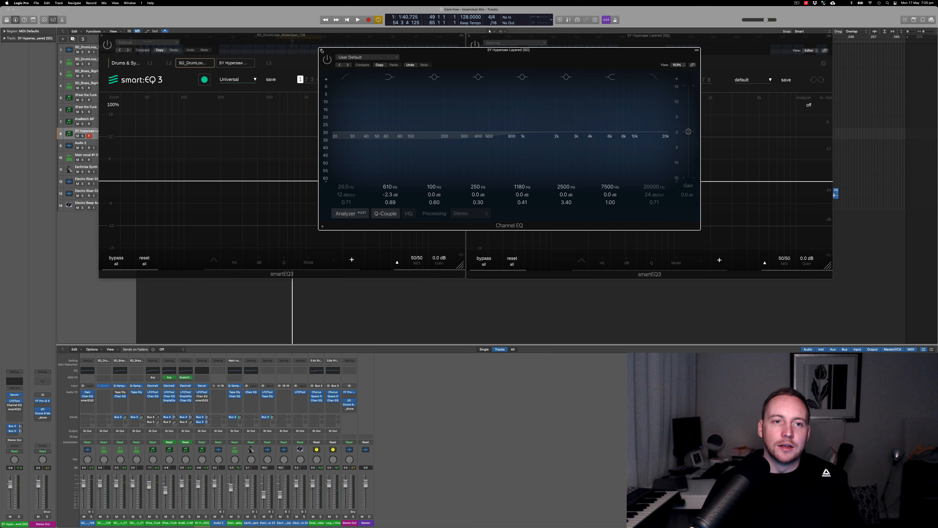
click(321, 51)
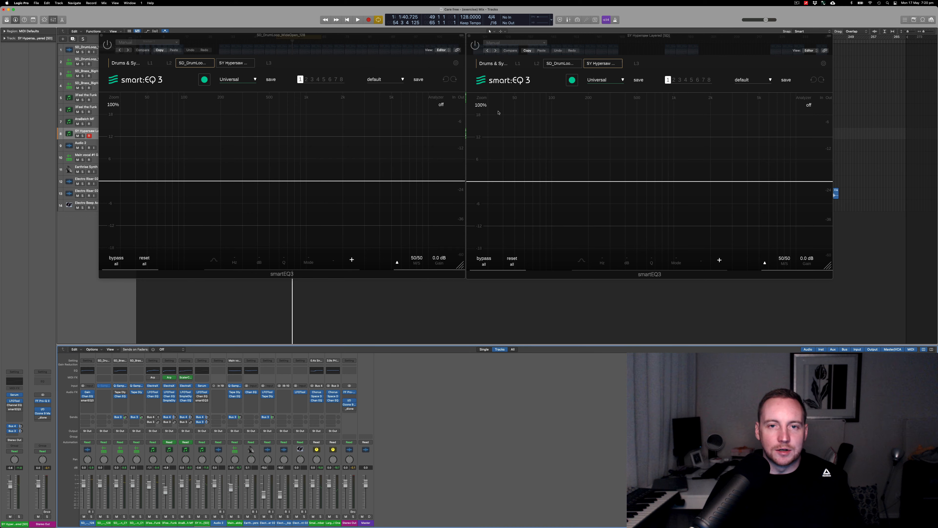
click(672, 43)
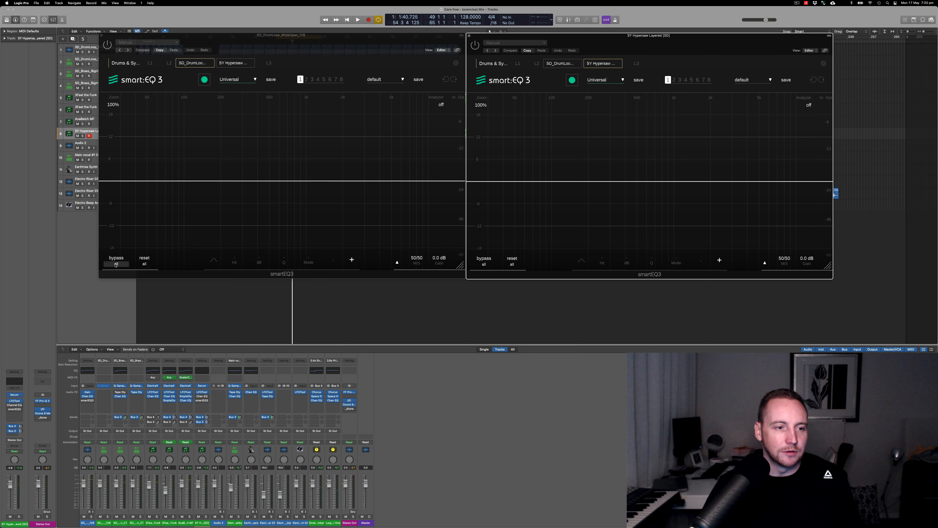
- Switch the drum loop smart:EQ 3's reset and bypass scope to smart:filter and remove that instance from the Drums & Synth group
click(143, 265)
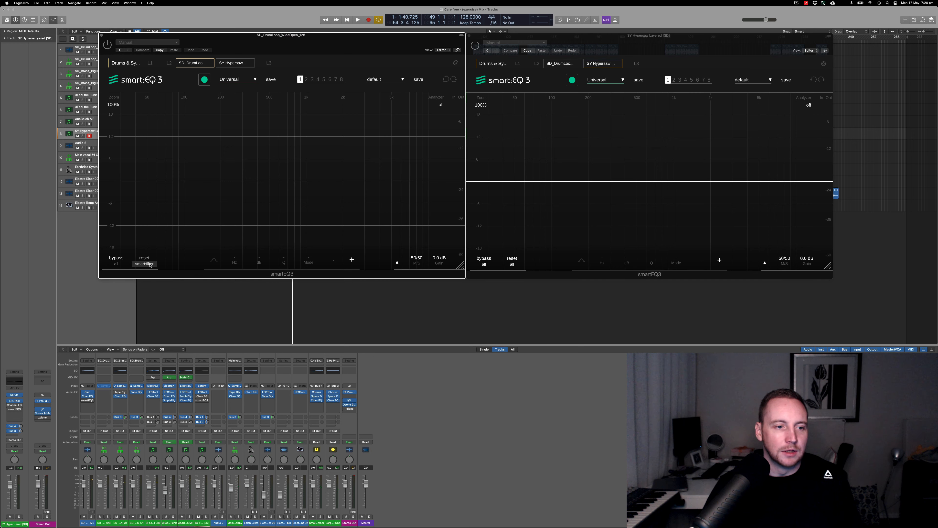
click(116, 263)
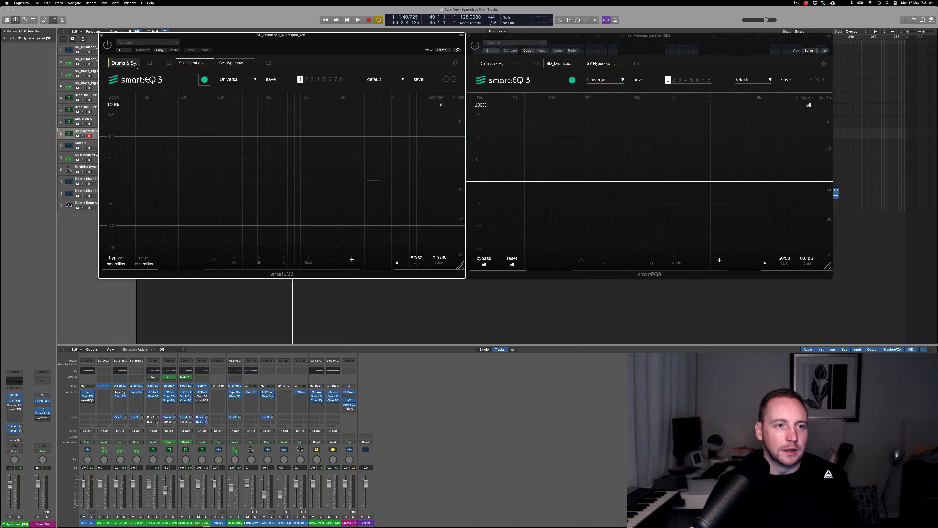
click(128, 64)
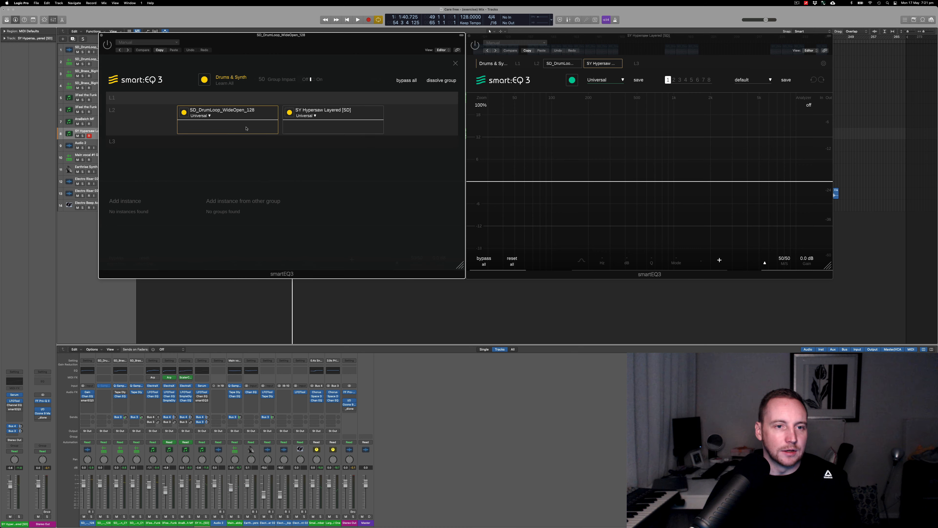
click(279, 120)
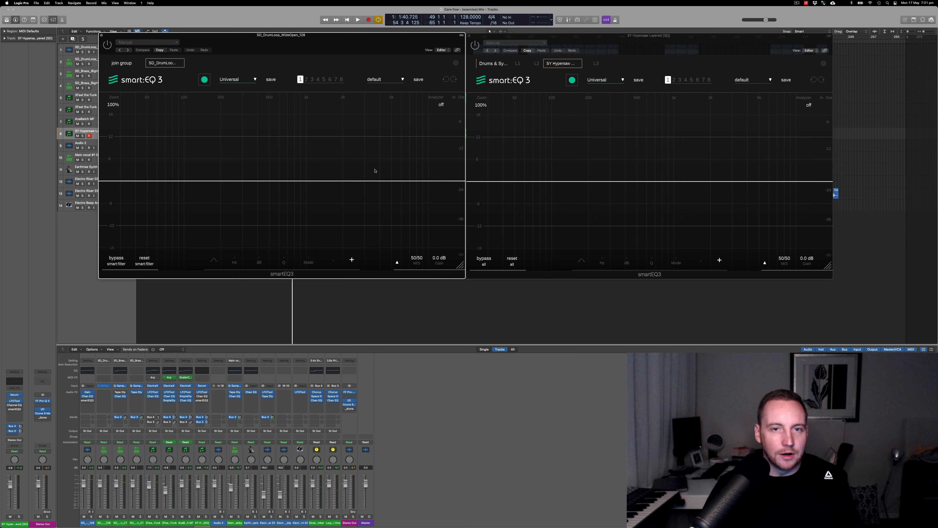
- Re-enable both smart:EQ 3 instances and play the project with the drum loop track soloed
click(472, 46)
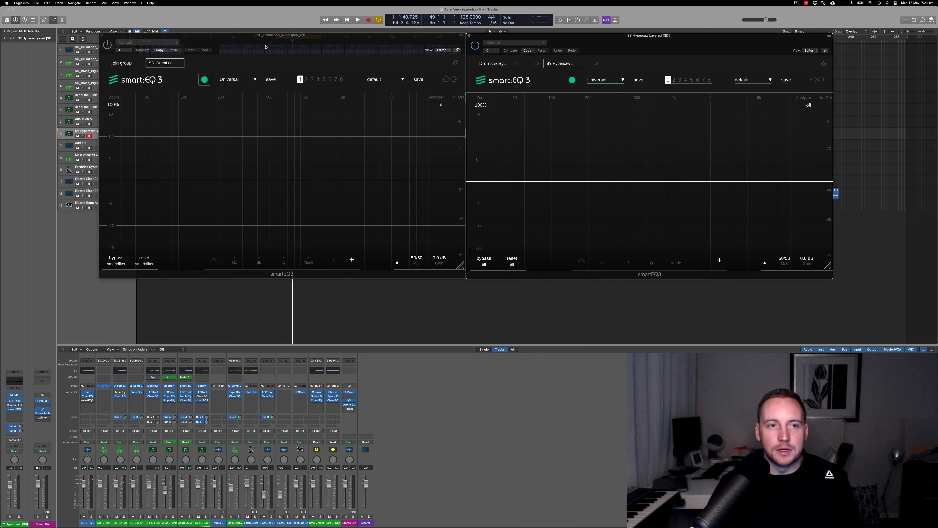
click(110, 46)
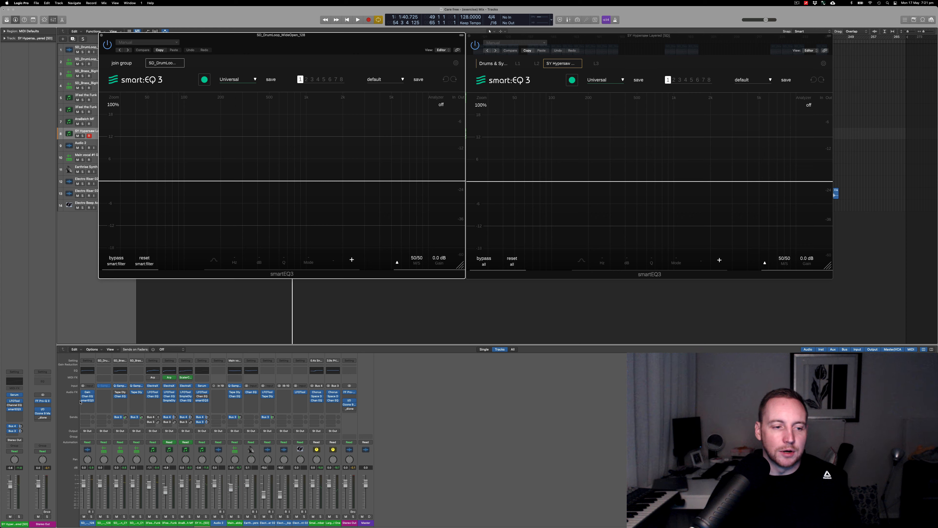
click(91, 516)
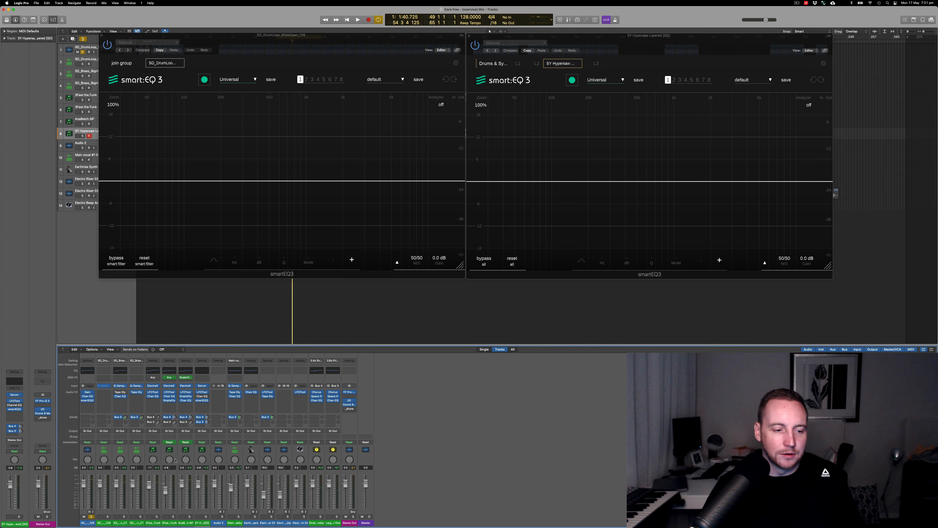
key(space)
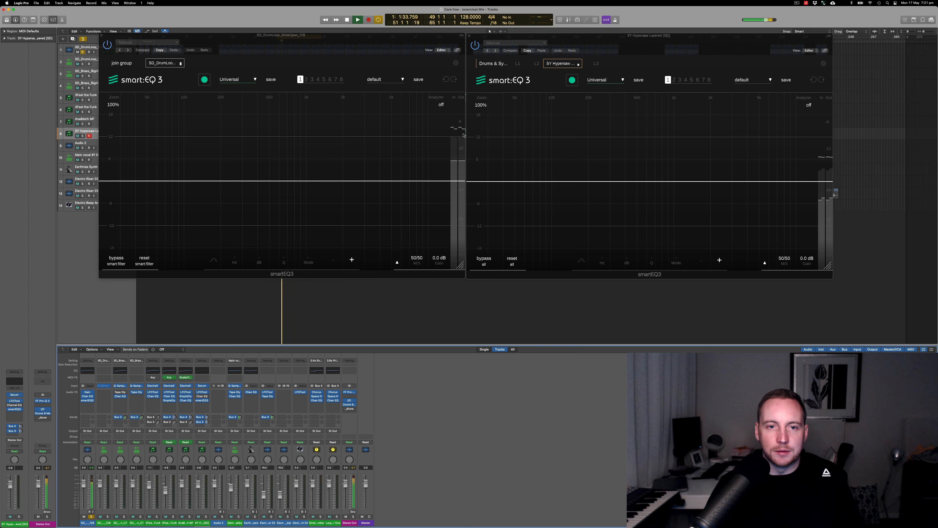
- Turn on the analyzer in both the drum loop and SY Hypersaw Layered smart:EQ 3 instances and stop playback
click(441, 104)
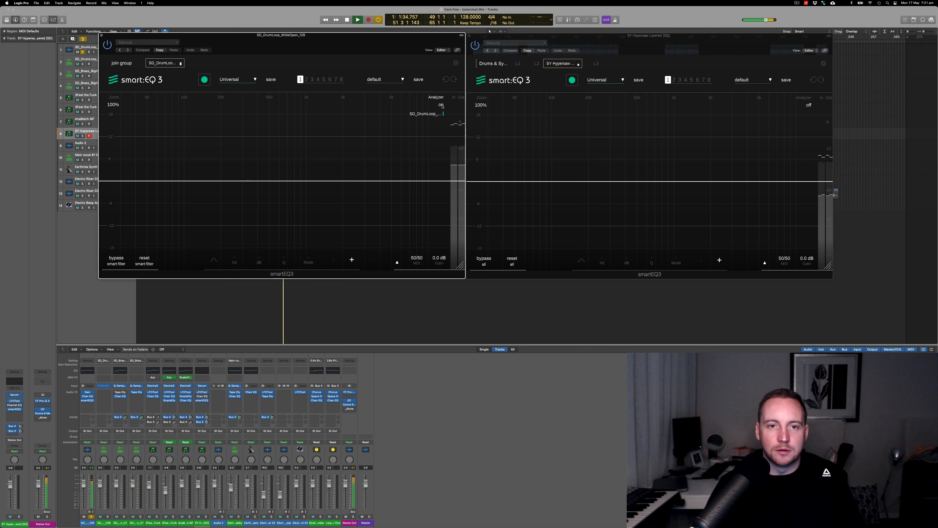
click(809, 105)
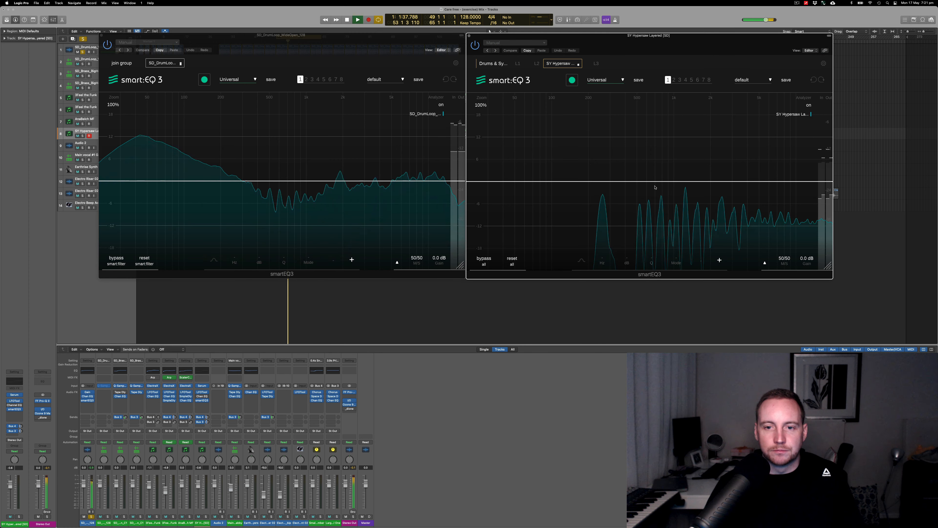
key(space)
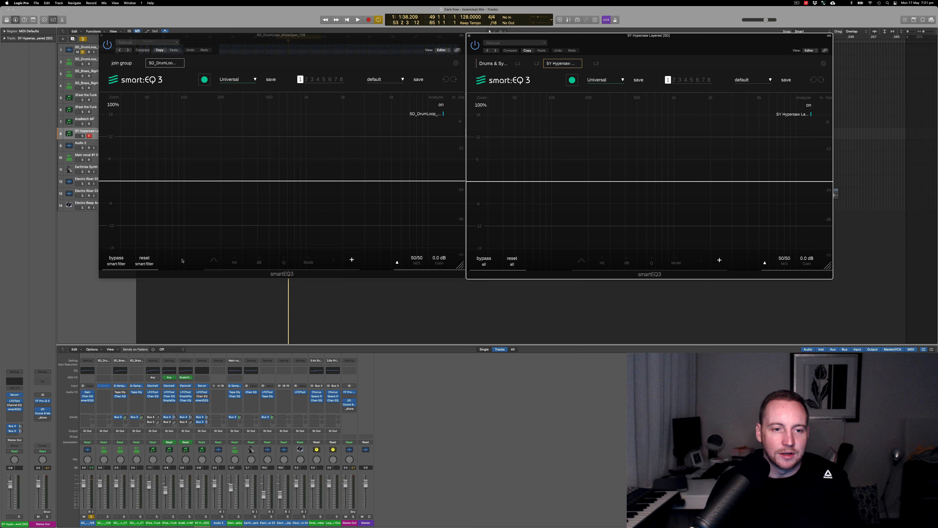
- Join the drum loop instance to the Drums & Synth group, and take the SY Hypersaw Layered instance out and put it back on layer L2
click(310, 261)
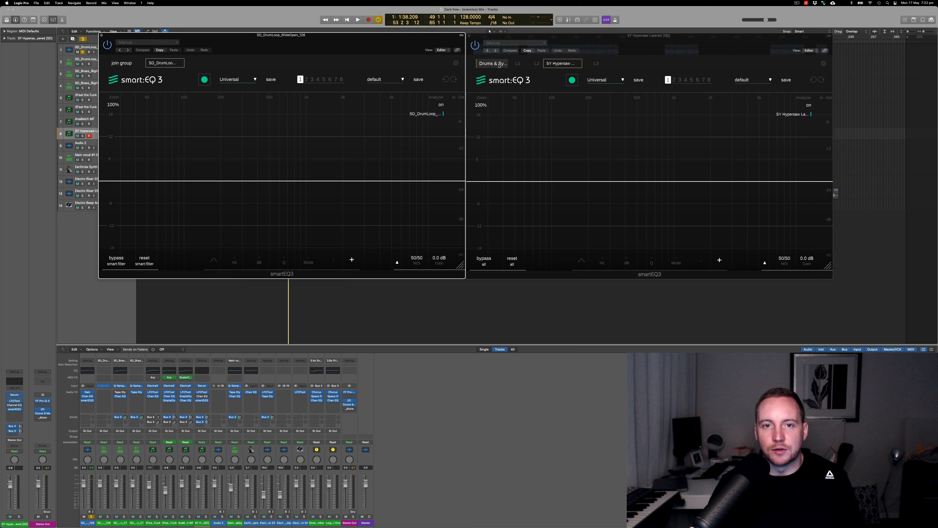
click(122, 63)
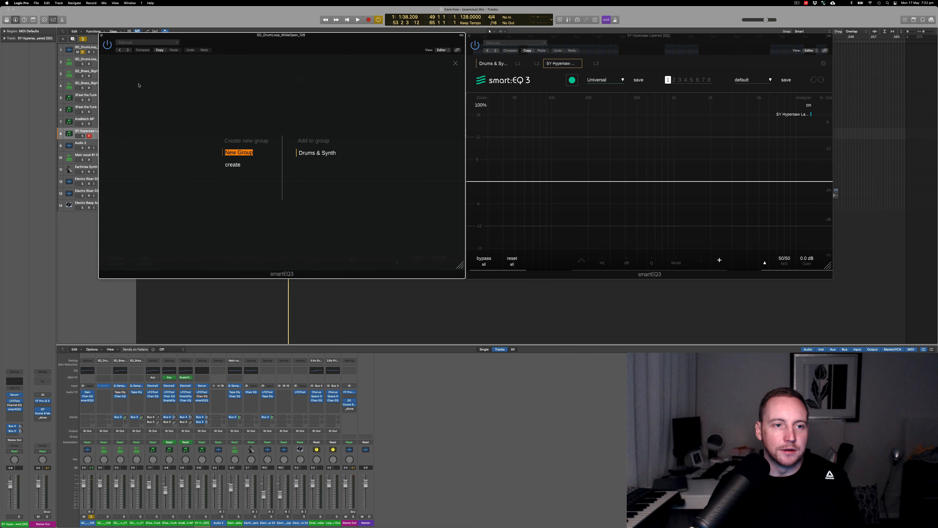
click(321, 153)
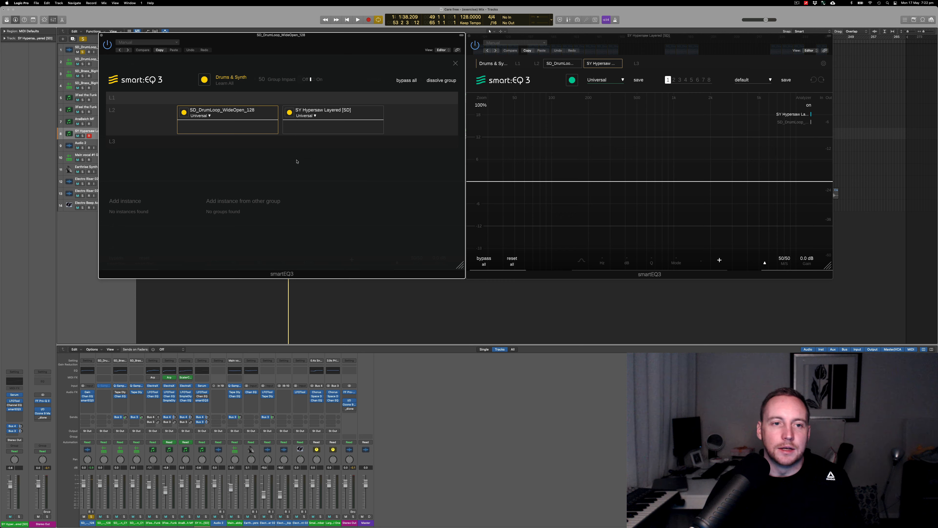
click(384, 120)
drag(125, 213, 361, 120)
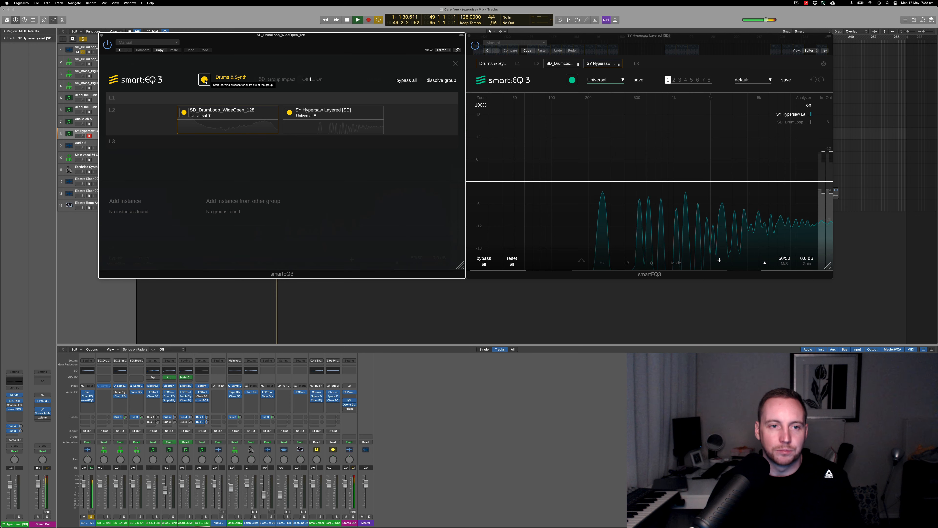
- Start the learning process for the whole Drums & Synth group during playback and unsolo the drum loop
click(205, 80)
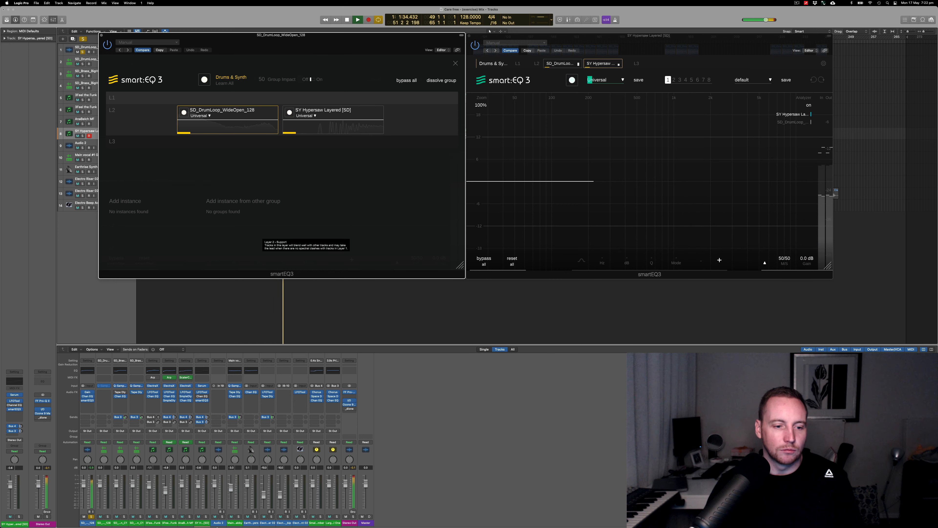
click(91, 516)
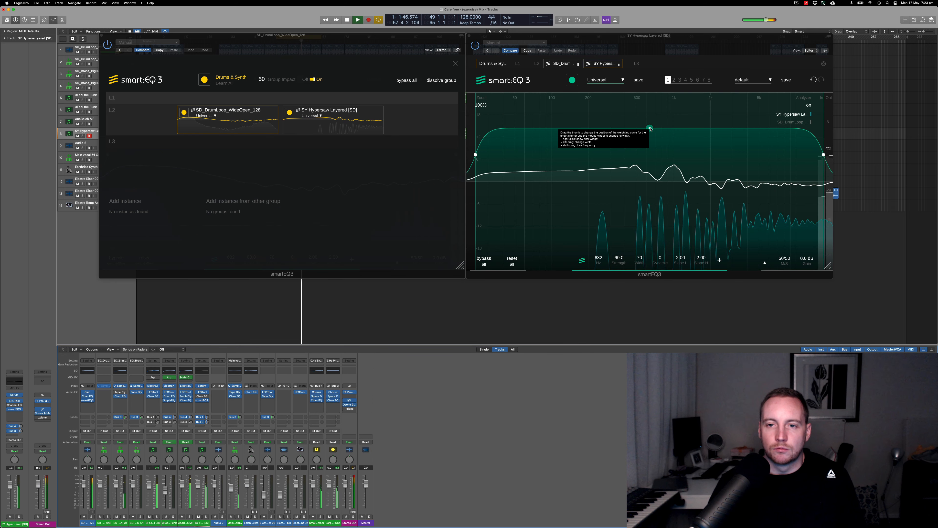
- Set the smart filter strength to about -25 on SY Hypersaw Layered and about 22 on the drum loop, and stop playback
drag(654, 128, 653, 204)
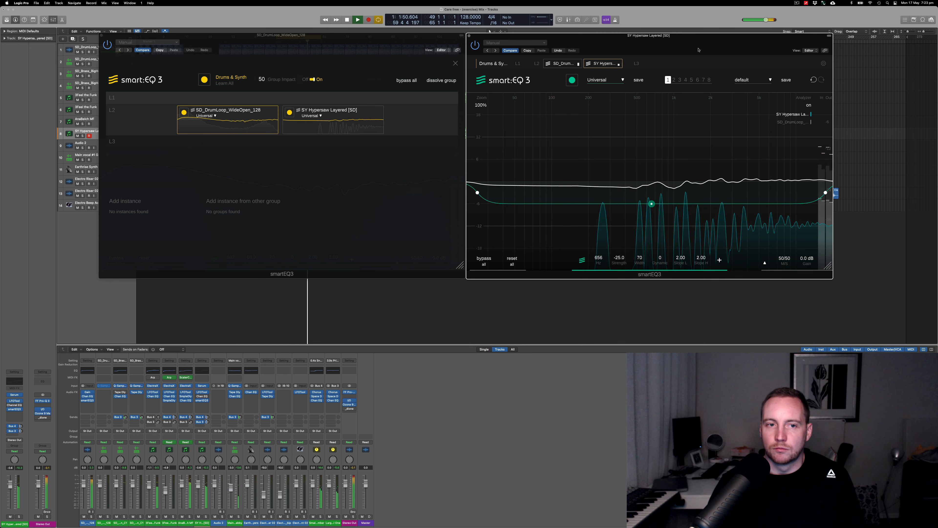
click(456, 64)
drag(282, 127, 281, 161)
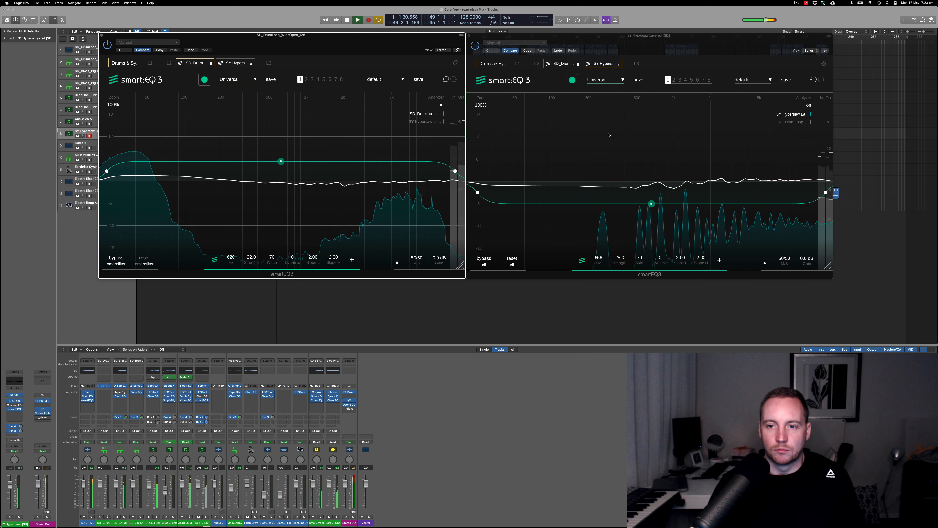
key(space)
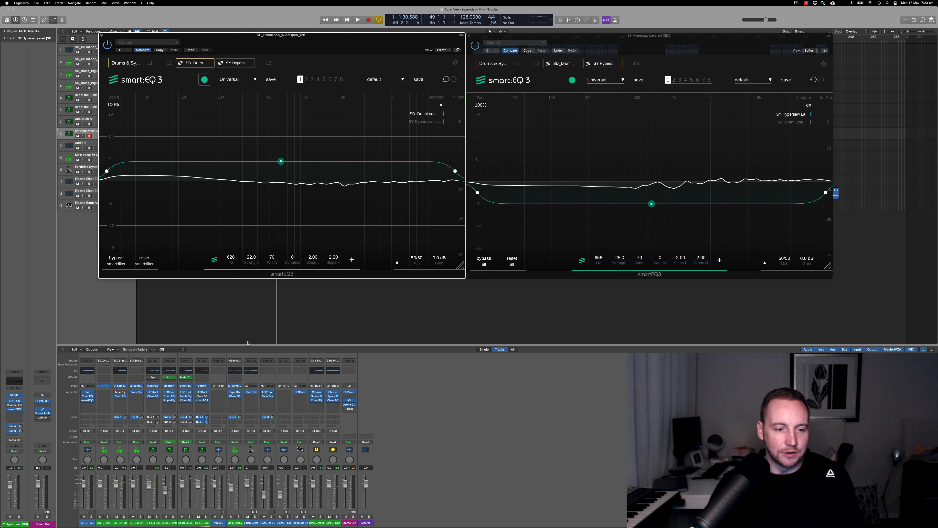
- Open the SY Hypersaw Layered Channel EQ again, bypass it and close its window
click(203, 370)
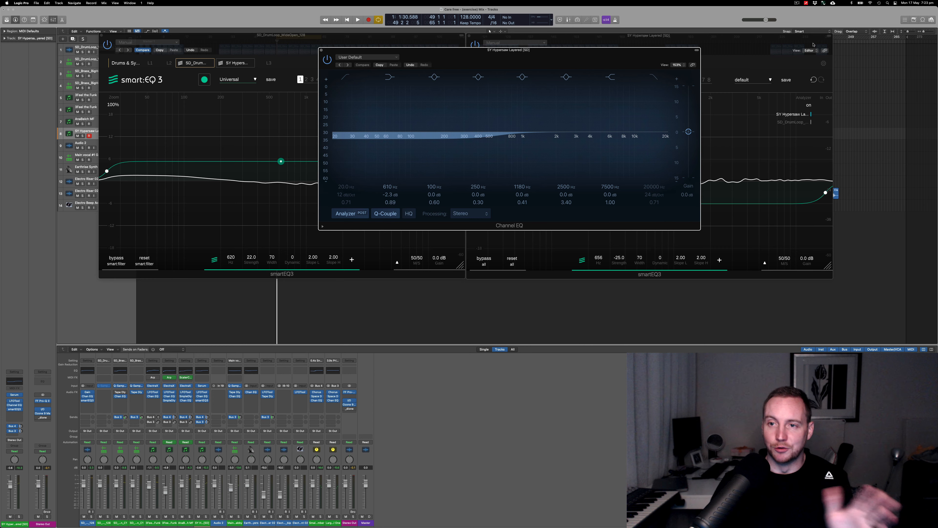
click(326, 59)
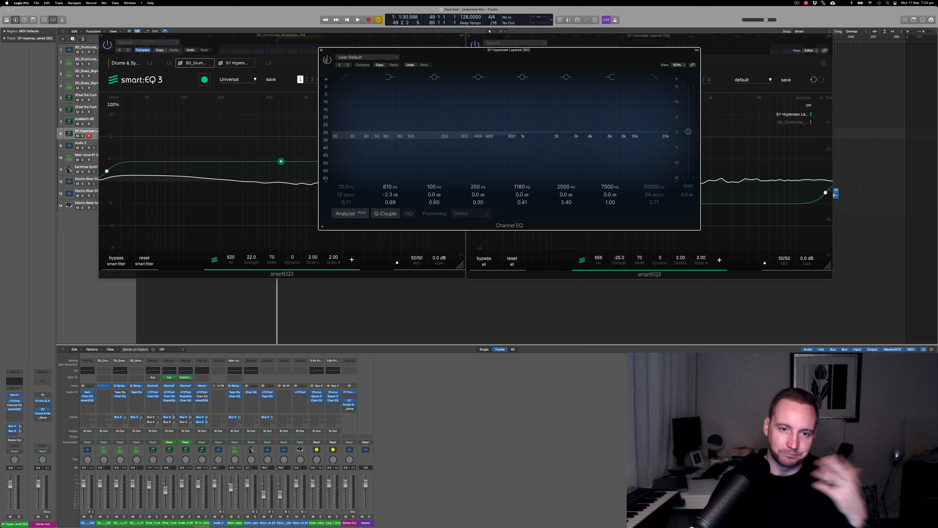
click(733, 40)
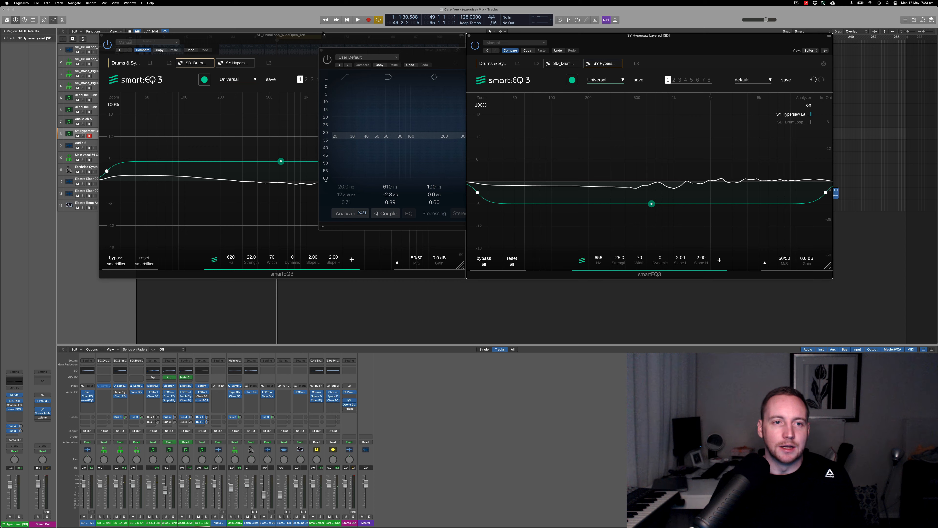
click(321, 50)
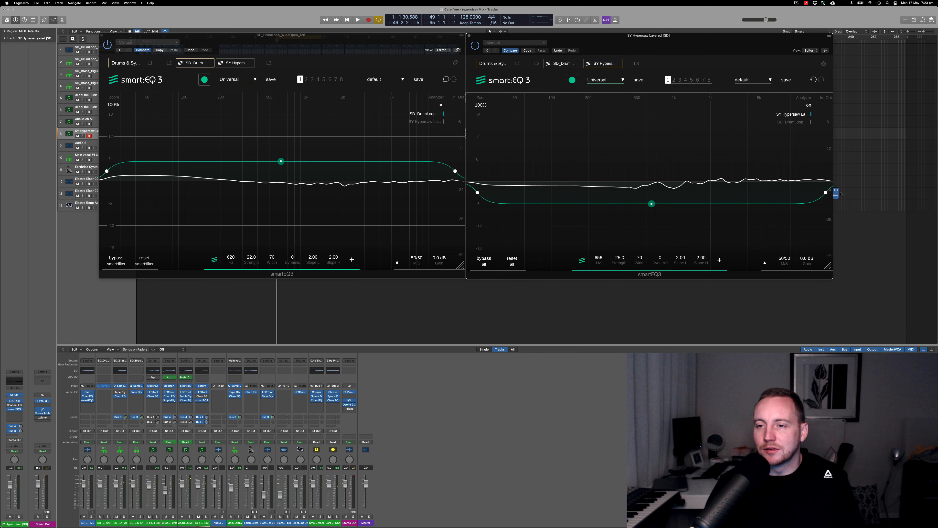
- Lower the upper limit of the SY Hypersaw Layered smart filter to a width of 24 around 135 Hz, with its high slope at 0.00
drag(825, 195, 788, 189)
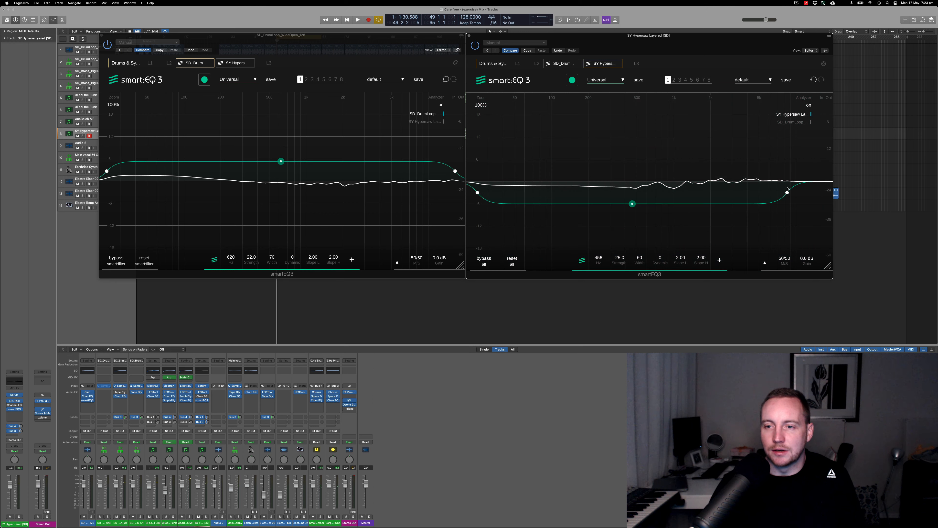
scroll(788, 194, down, 5)
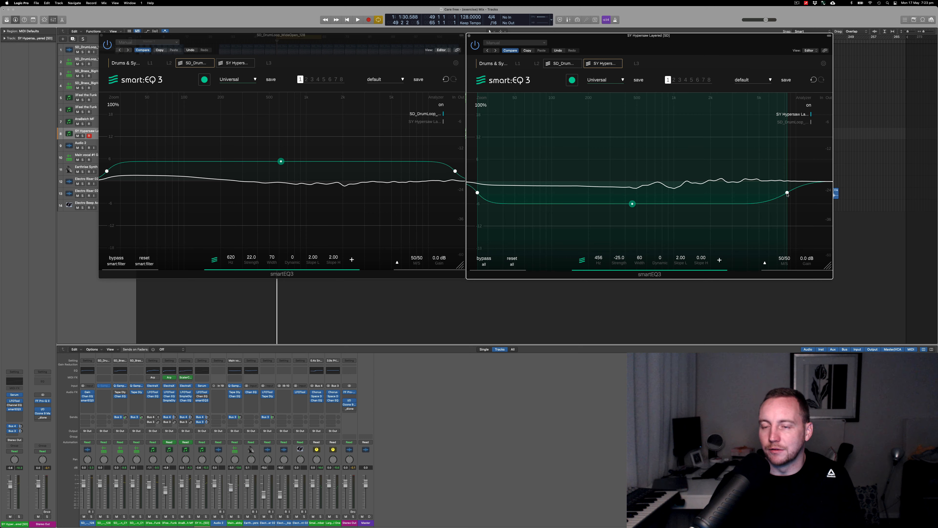
scroll(787, 194, up, 5)
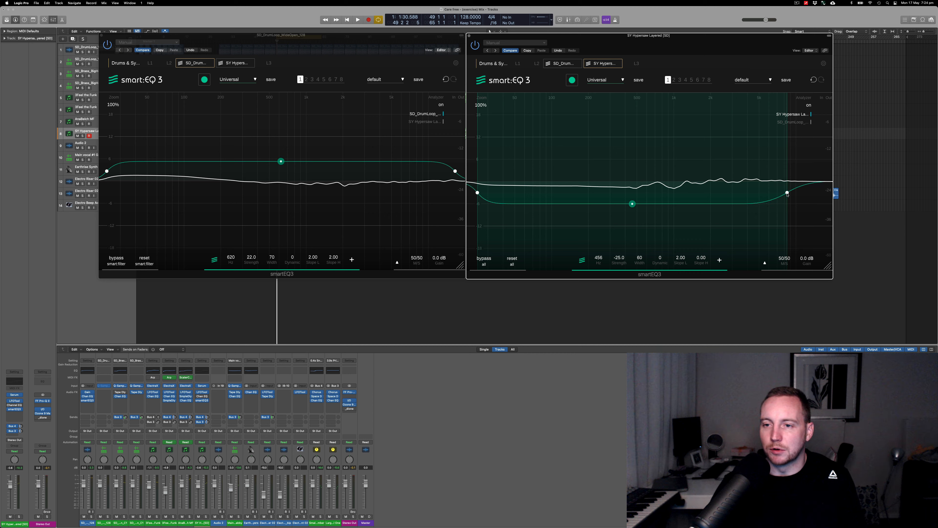
drag(788, 194, 658, 193)
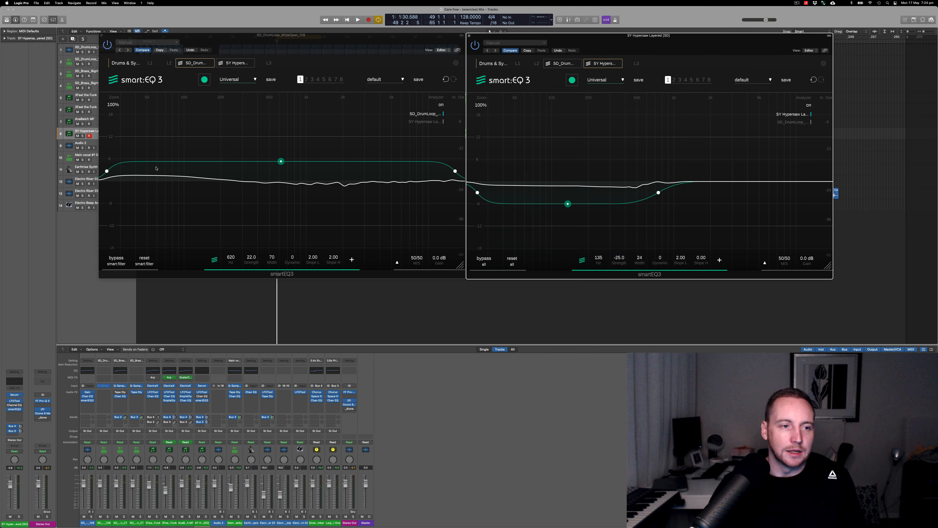
- Raise the drum loop smart filter's lower limit to a width of 40 around 1.7 kHz, and set its strength to 25 and low slope to 0.00
drag(107, 171, 163, 171)
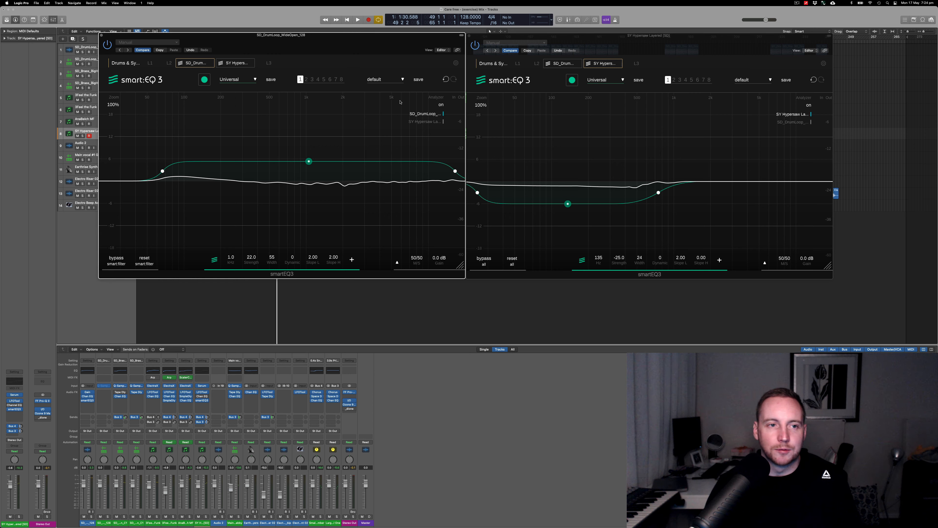
key(space)
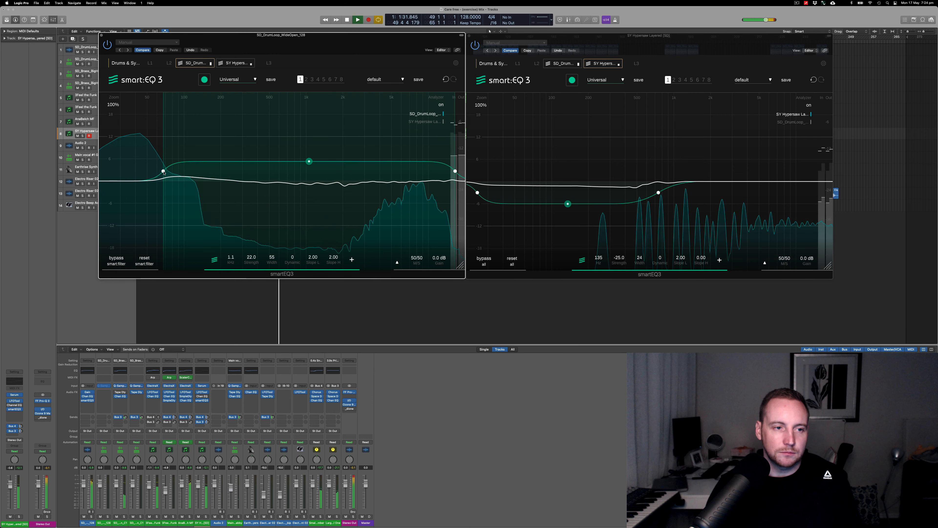
drag(164, 172, 217, 177)
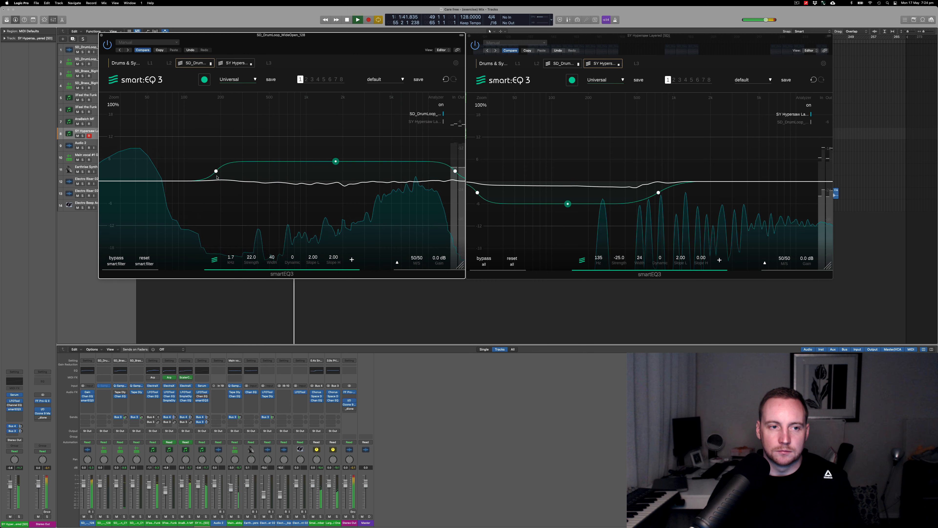
key(space)
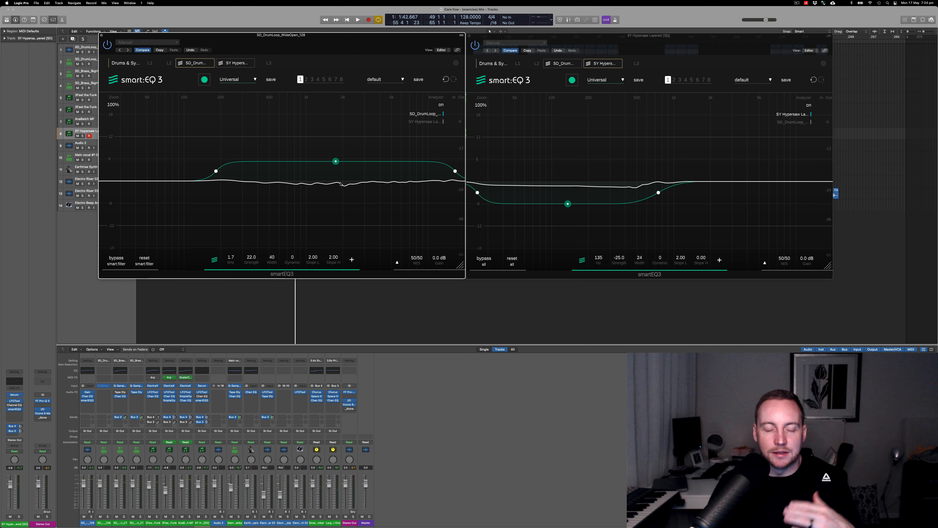
mouse_move(336, 161)
mouse_down()
mouse_move(335, 212)
mouse_move(336, 161)
mouse_up()
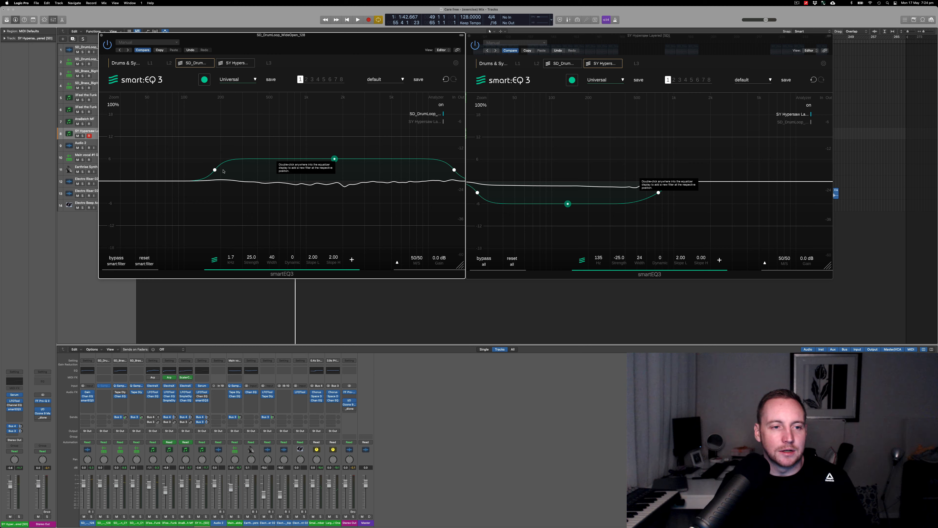
scroll(215, 170, down, 4)
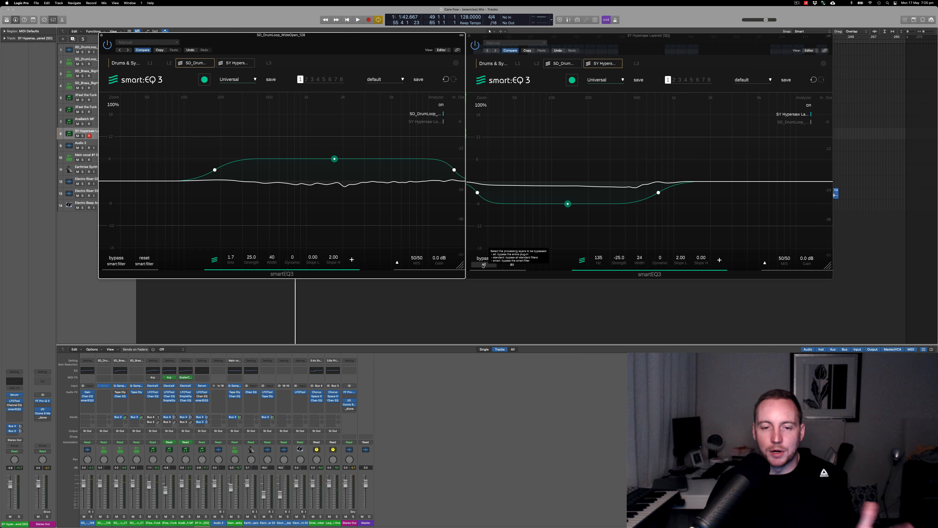
- Play the mix and toggle a full bypass of the SY Hypersaw Layered instance on and off to compare its sound
key(space)
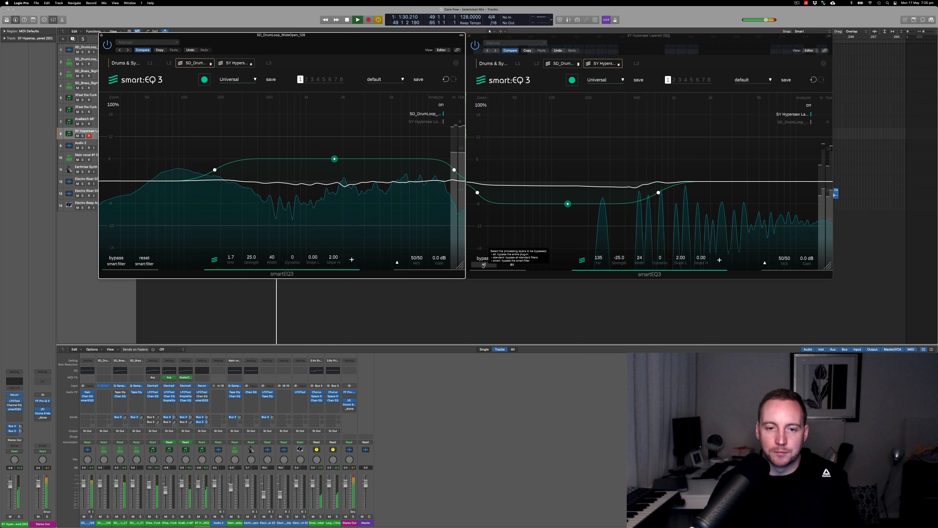
click(483, 266)
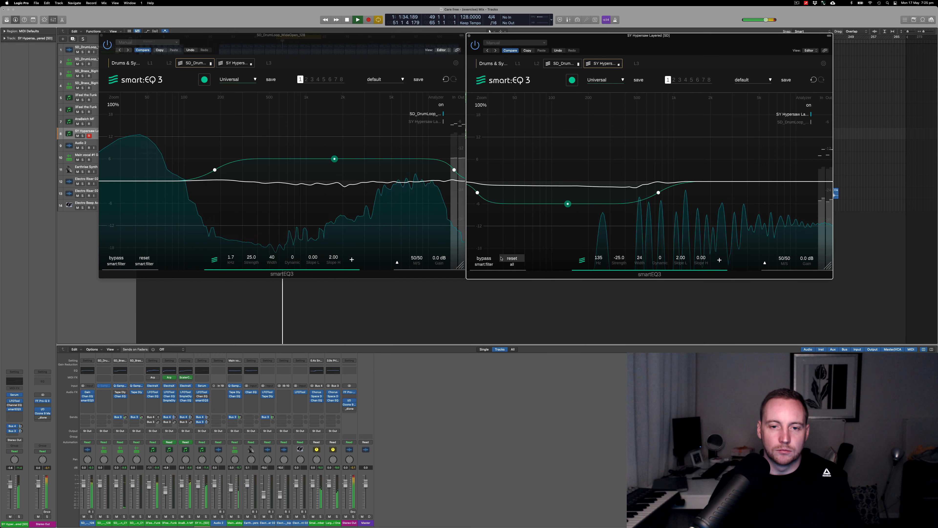
click(485, 265)
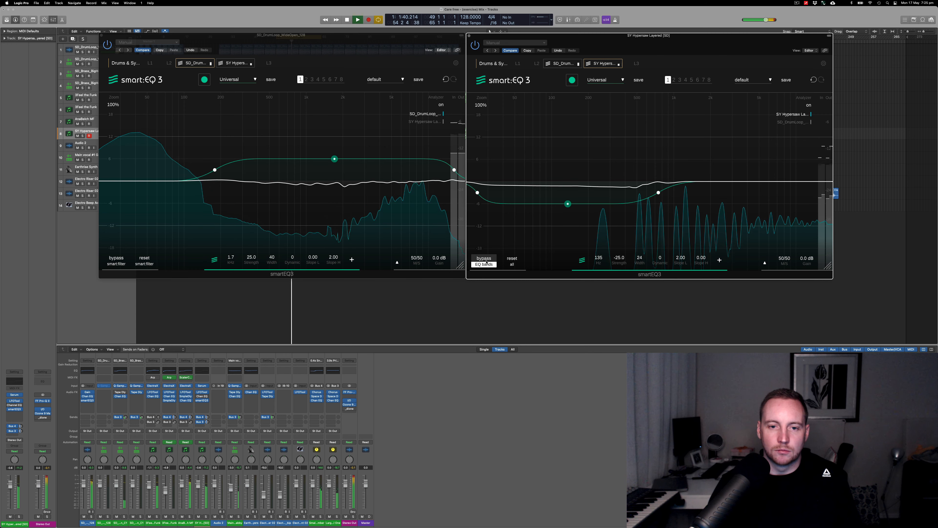
click(485, 263)
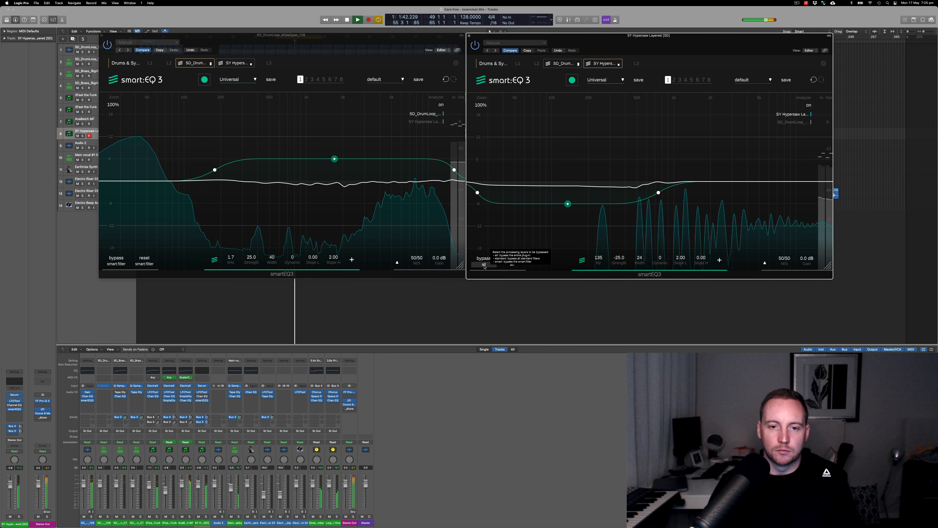
click(484, 259)
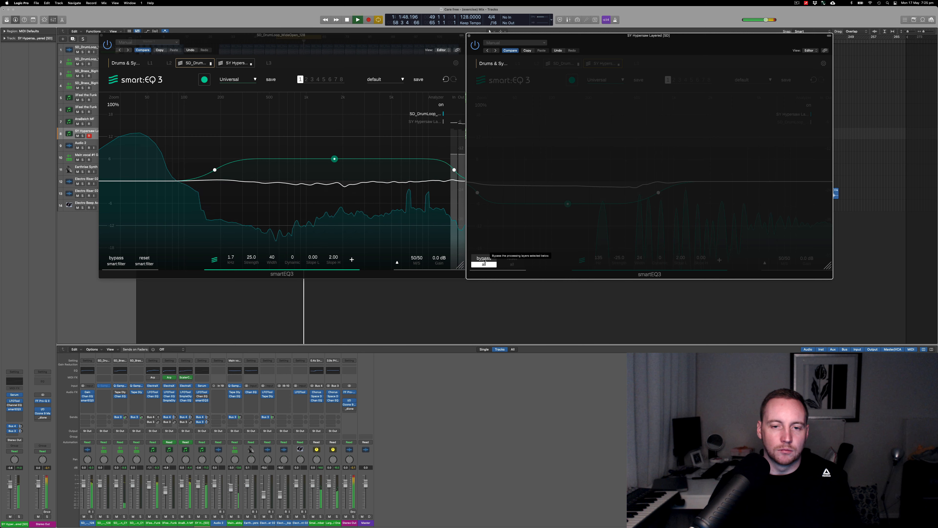
click(484, 261)
- Bypass all layers of the drum loop instance during playback, stop, and limit the bypass to the smart filter
click(116, 260)
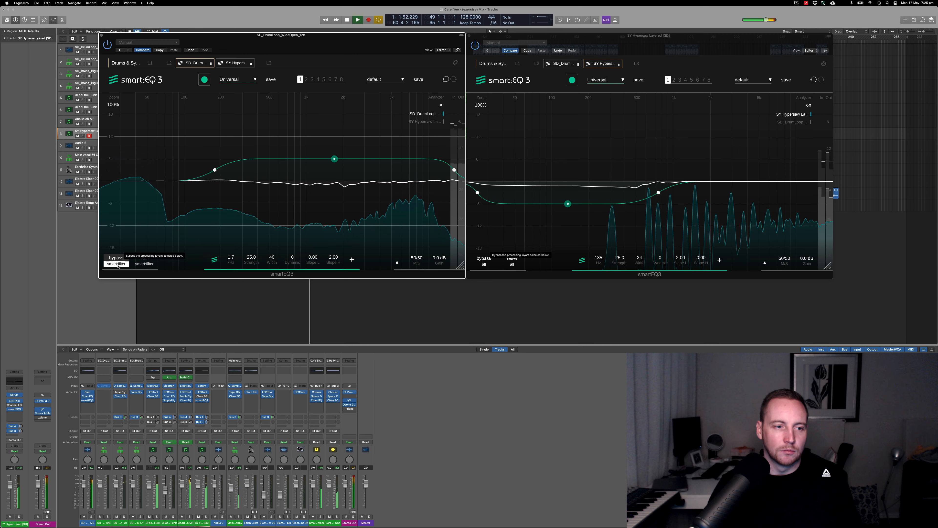
click(118, 265)
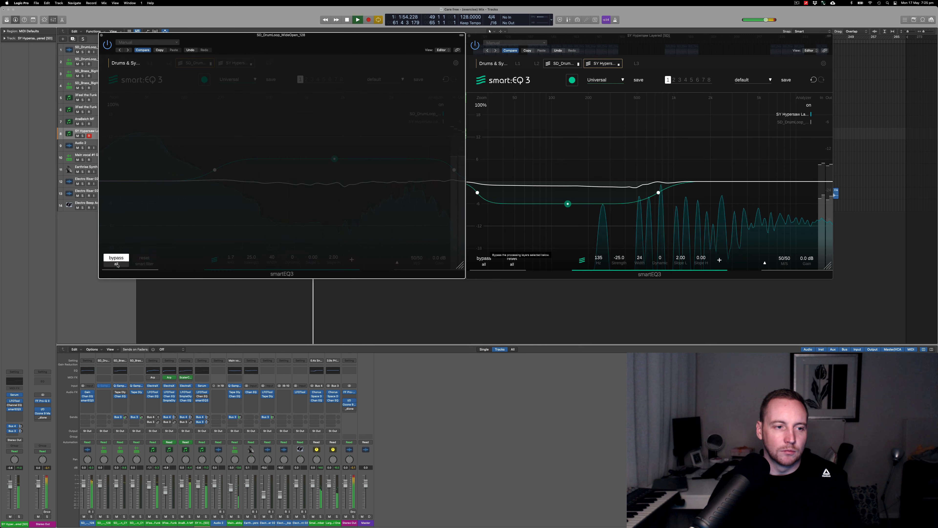
key(space)
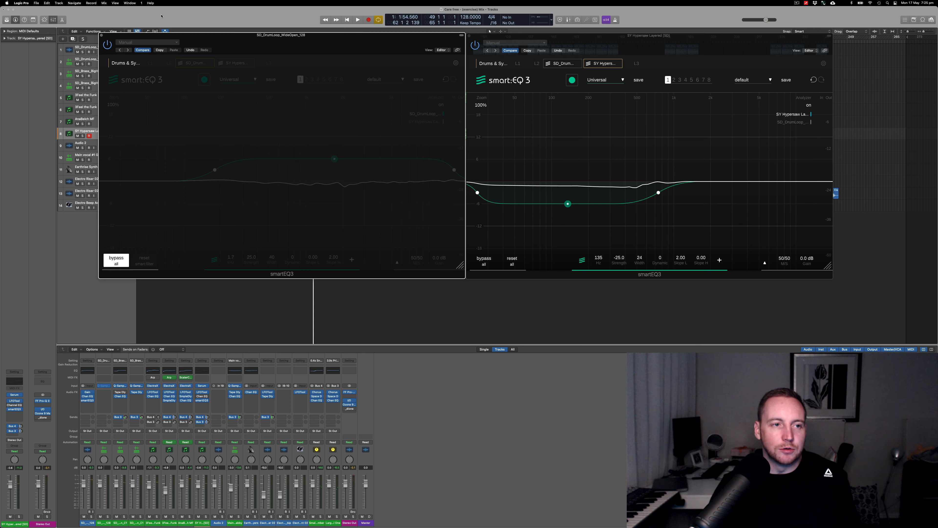
click(117, 259)
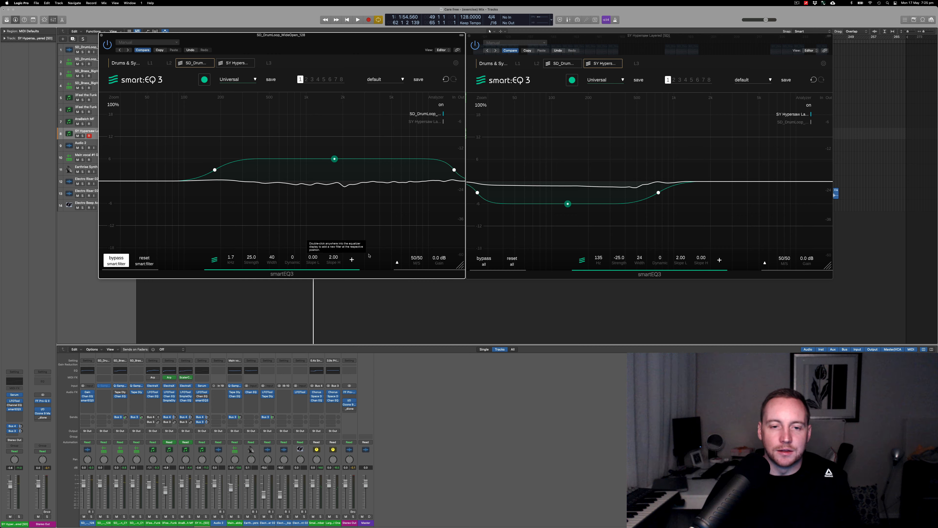
- Split the drum loop's weighting curve, delete the upper half and widen the remaining part to a width of 43 around 1.9 kHz
click(351, 259)
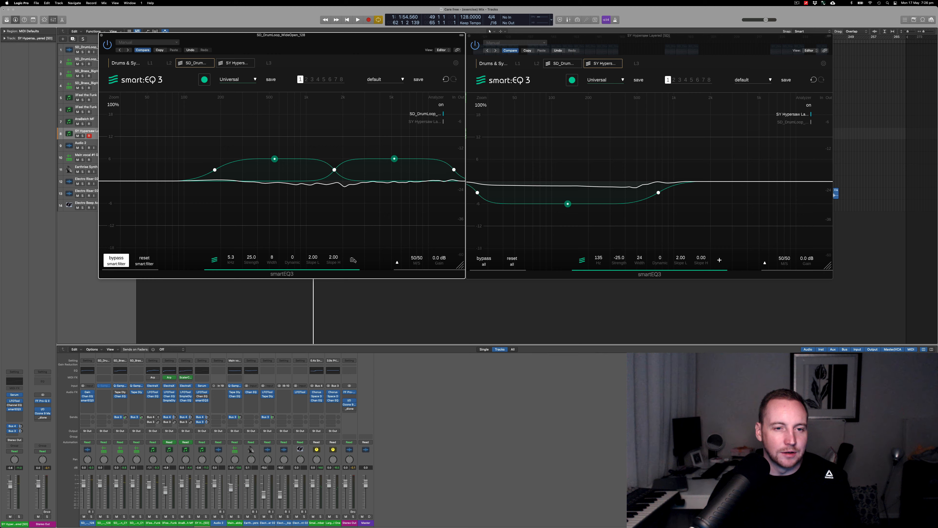
click(352, 260)
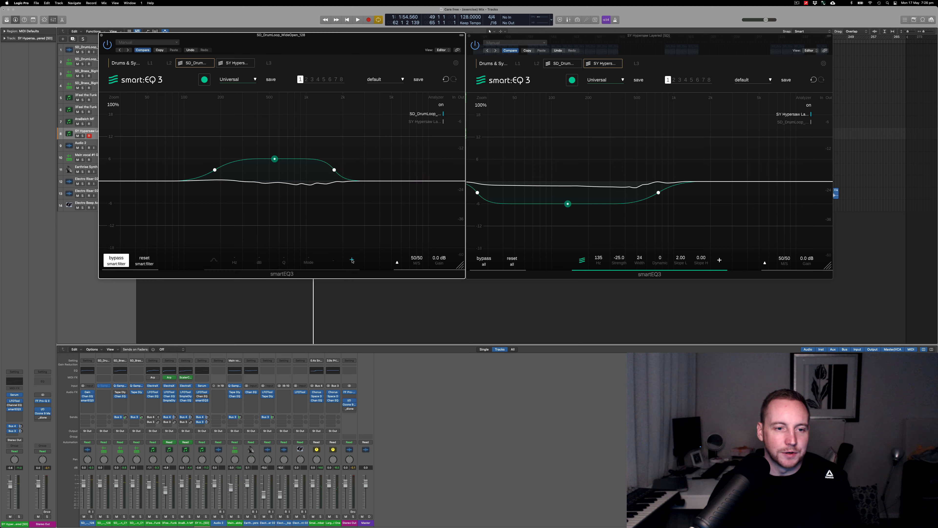
click(353, 260)
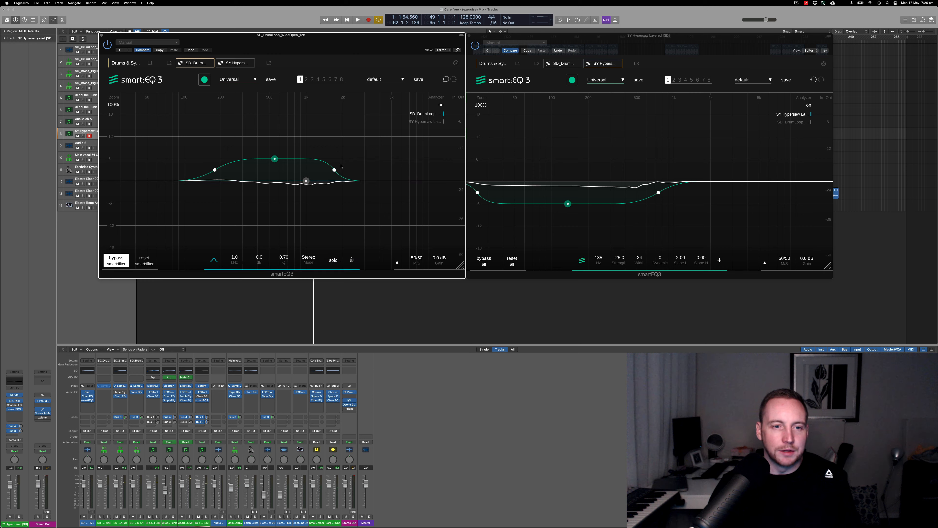
drag(335, 170, 464, 169)
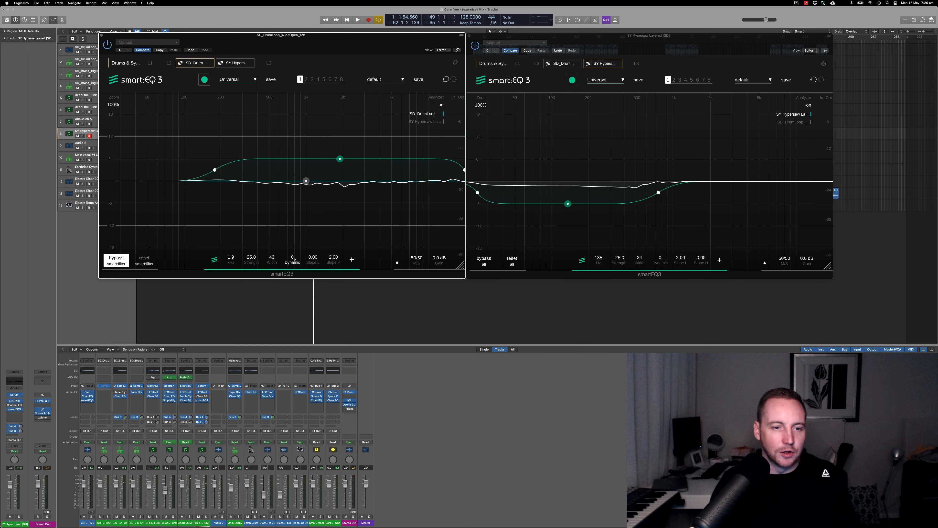
- Set the dynamic adaption of the drum loop's smart filter to about 19 and play the mix briefly to hear it
drag(294, 260, 294, 253)
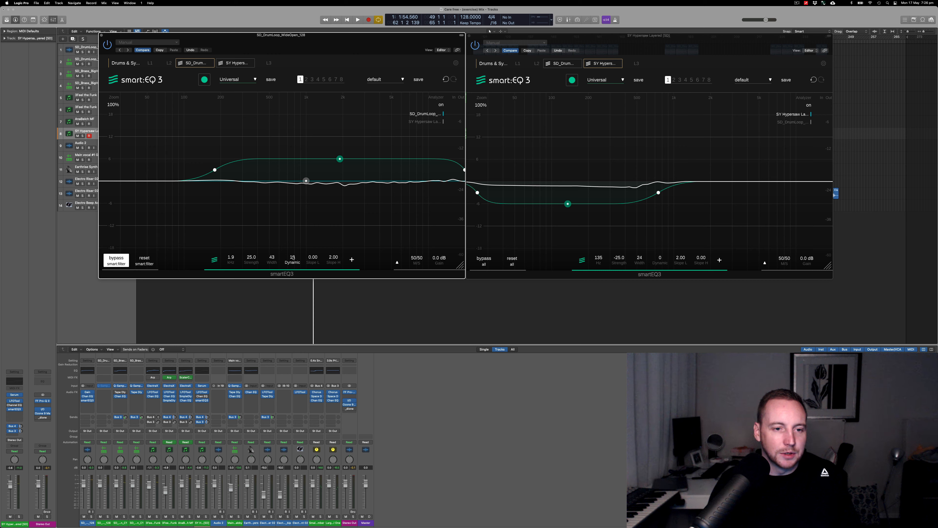
key(space)
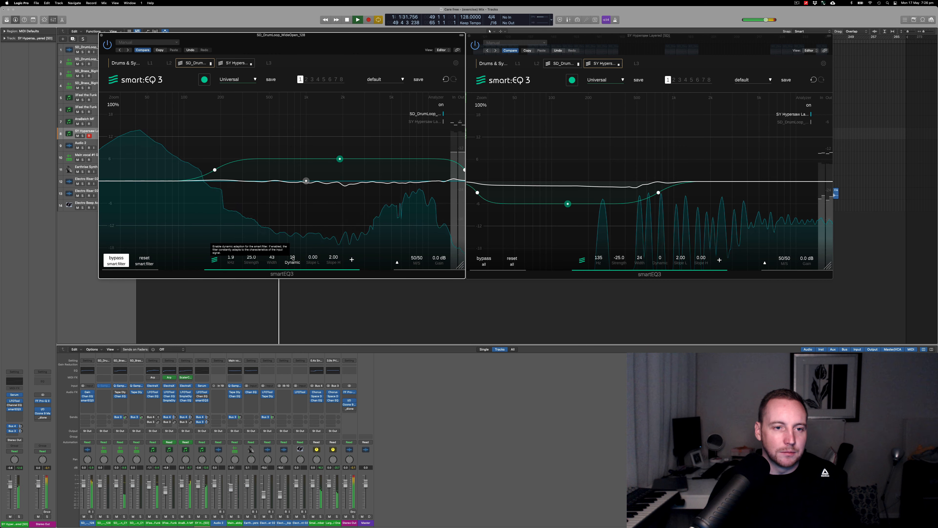
key(space)
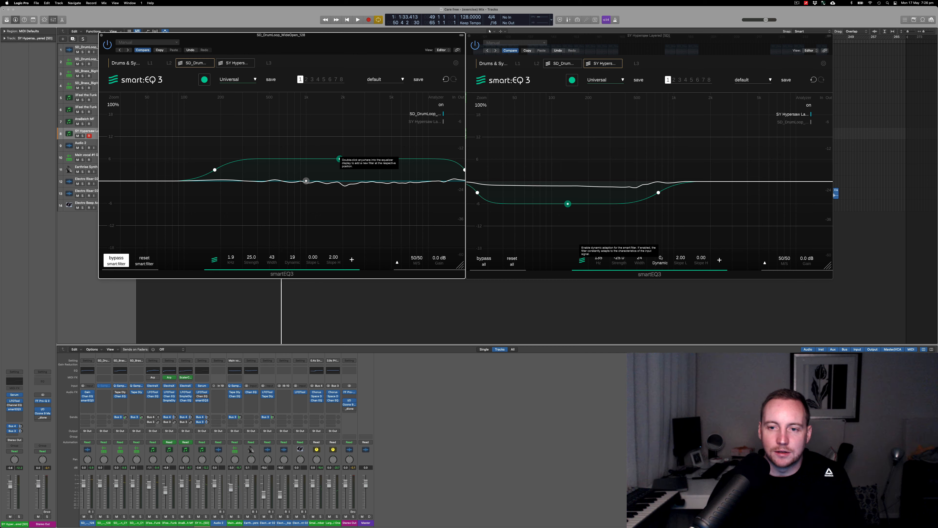
- During playback, set the SY Hypersaw Layered smart filter's dynamic adaption to about 64 and its width to about 54
key(space)
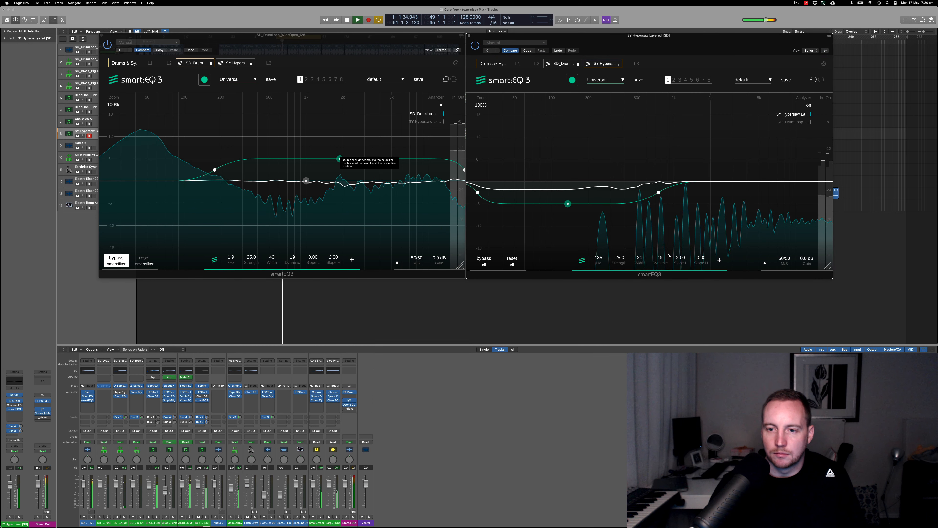
drag(660, 258, 662, 230)
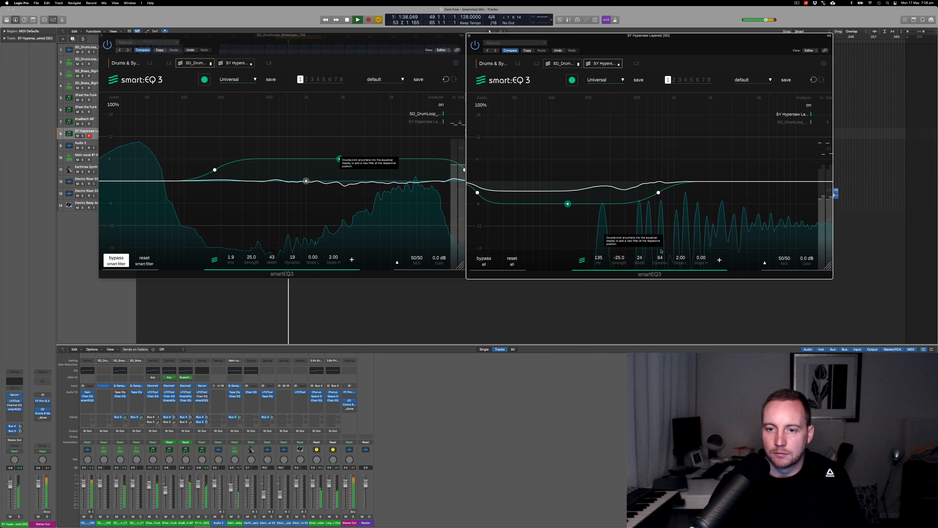
drag(641, 260, 641, 241)
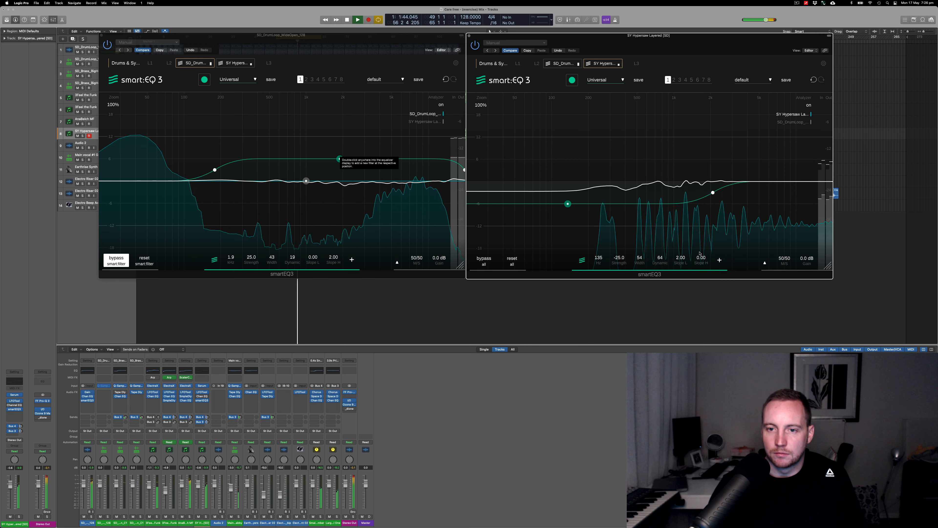
key(space)
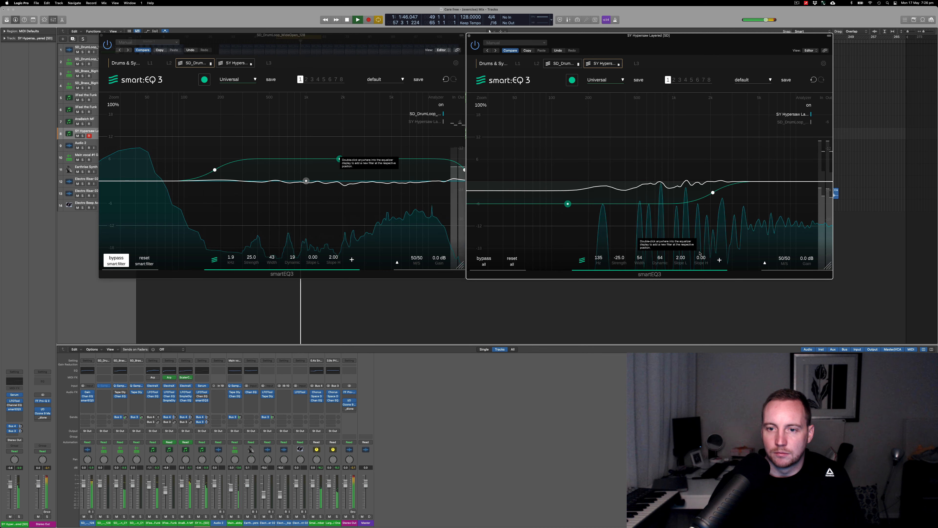